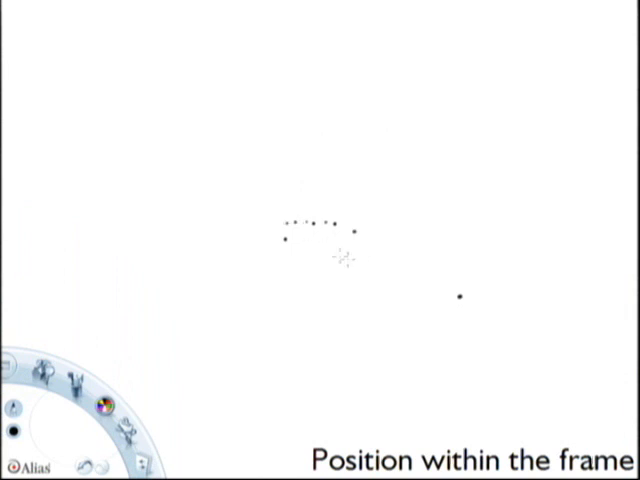
# Step: Tap tiny dots into the central cluster and larger ones trailing out toward the lower and side edges
pyautogui.click(279, 222)
pyautogui.click(155, 328)
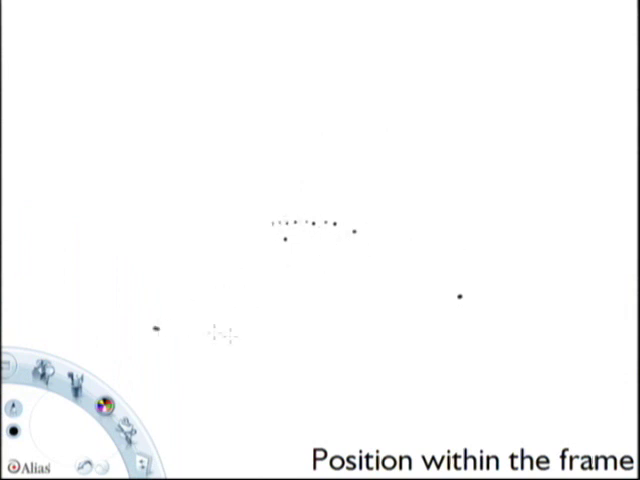
pyautogui.click(416, 371)
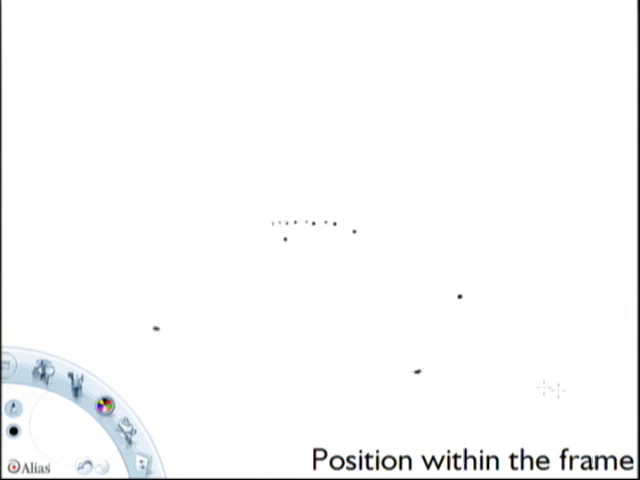
pyautogui.click(337, 292)
pyautogui.click(197, 446)
pyautogui.click(238, 231)
pyautogui.click(204, 240)
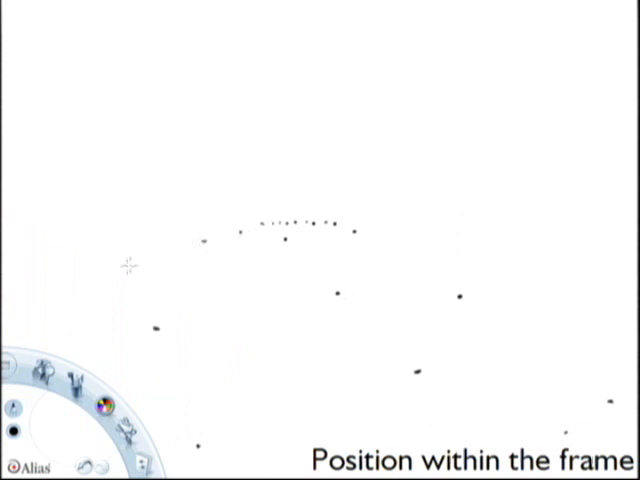
pyautogui.click(118, 267)
pyautogui.click(372, 224)
pyautogui.click(420, 241)
pyautogui.click(486, 268)
pyautogui.click(610, 281)
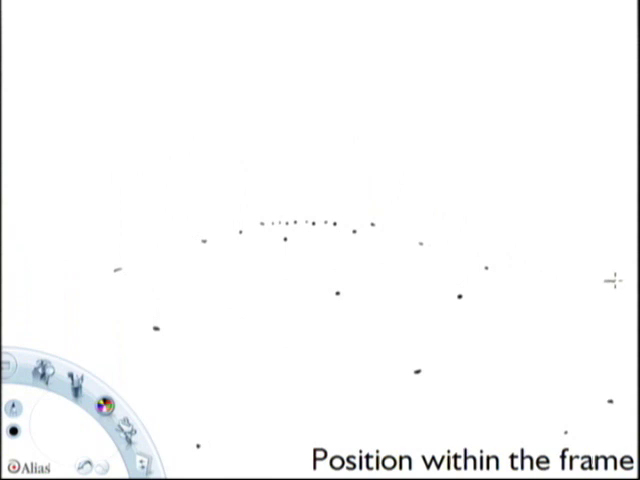
pyautogui.click(570, 371)
pyautogui.click(265, 385)
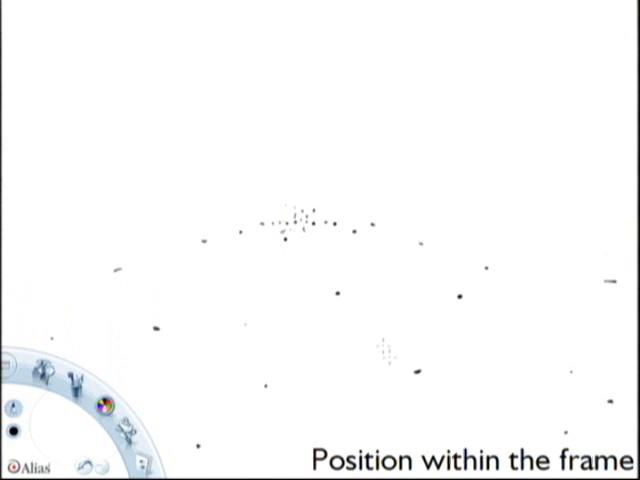
# Step: Scatter further dots across the upper canvas, shrinking as they approach the central cluster
pyautogui.click(501, 55)
pyautogui.click(338, 14)
pyautogui.click(138, 36)
pyautogui.click(231, 90)
pyautogui.click(254, 157)
pyautogui.click(288, 180)
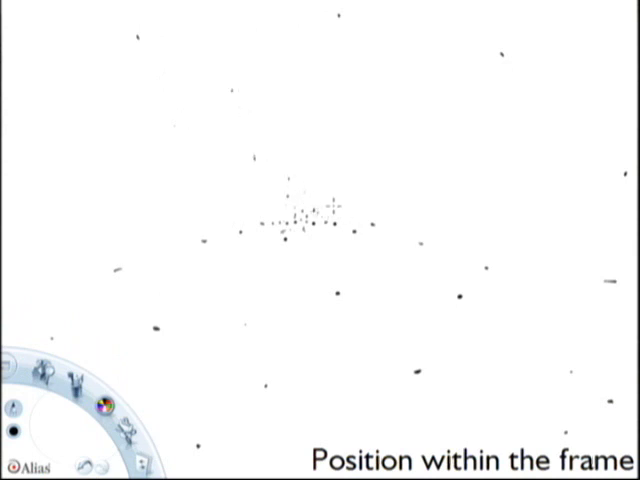
pyautogui.click(21, 146)
pyautogui.click(401, 104)
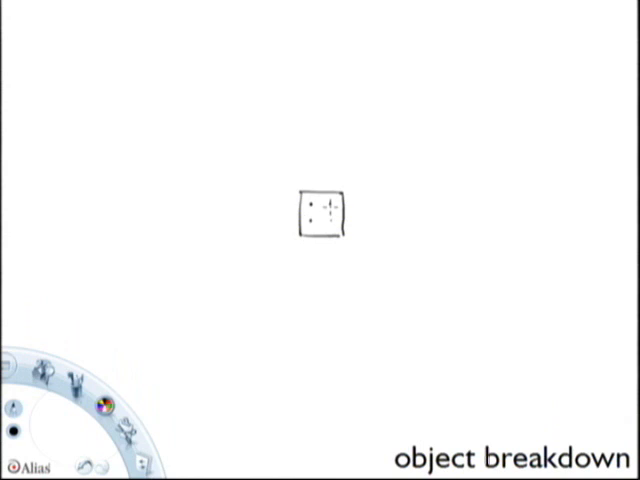
# Step: Draw the inner square and join its corners to the outer square with short diagonals
pyautogui.moveTo(308, 200); pyautogui.dragTo(308, 224)
pyautogui.moveTo(308, 200); pyautogui.dragTo(330, 200)
pyautogui.moveTo(308, 224)
pyautogui.mouseDown()
pyautogui.moveTo(332, 224)
pyautogui.moveTo(342, 233)
pyautogui.mouseUp()
pyautogui.moveTo(330, 200); pyautogui.dragTo(342, 192)
pyautogui.moveTo(308, 224); pyautogui.dragTo(300, 233)
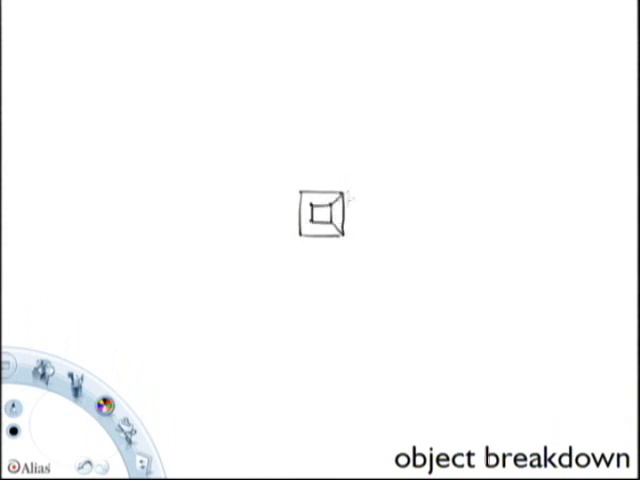
pyautogui.moveTo(308, 200); pyautogui.dragTo(300, 192)
pyautogui.moveTo(308, 224); pyautogui.dragTo(301, 236)
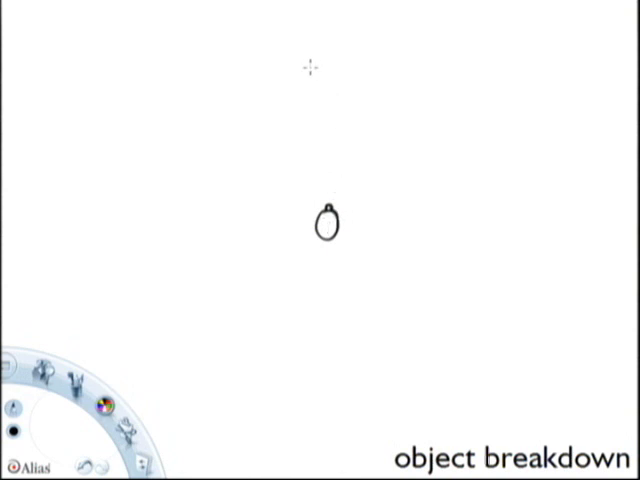
# Step: Draw a small closed box above the viewer oval
pyautogui.moveTo(301, 60)
pyautogui.mouseDown()
pyautogui.moveTo(301, 85)
pyautogui.moveTo(344, 60)
pyautogui.moveTo(344, 95)
pyautogui.mouseUp()
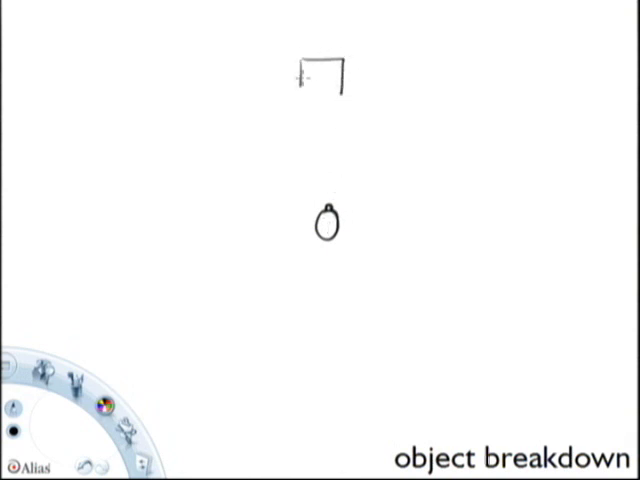
pyautogui.moveTo(301, 78)
pyautogui.mouseDown()
pyautogui.moveTo(301, 92)
pyautogui.moveTo(344, 92)
pyautogui.mouseUp()
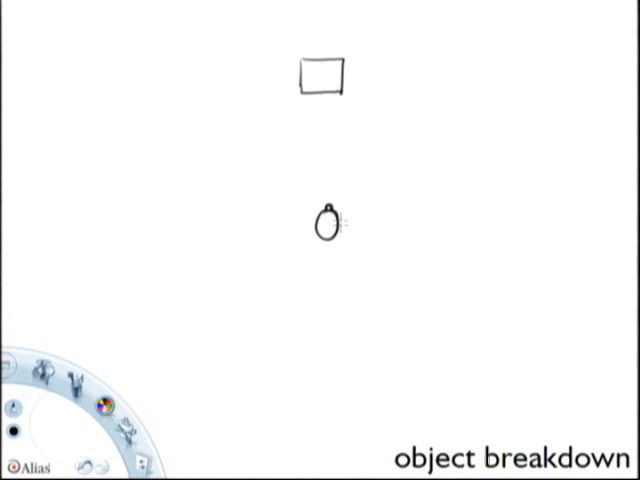